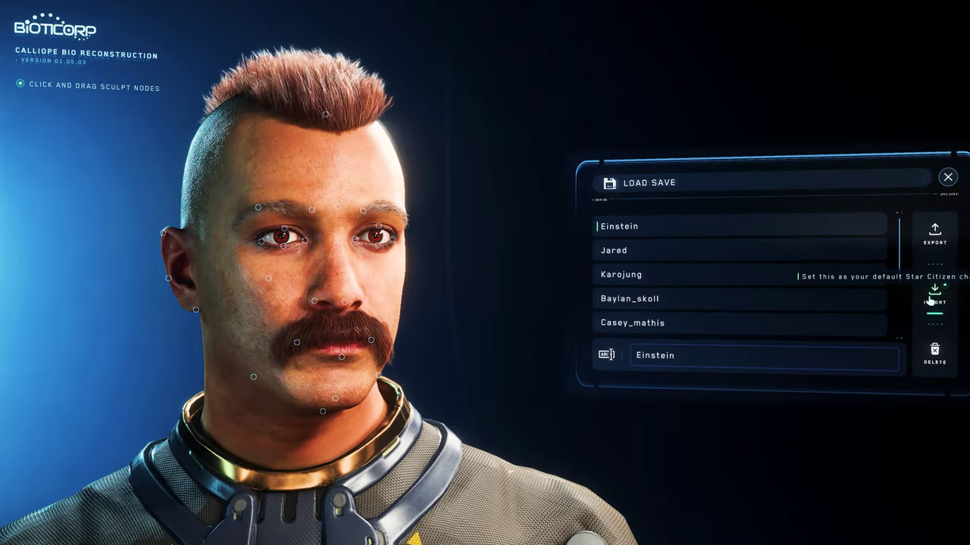
Step: Import the first three saved characters in the save list one after another
left_click(931, 301)
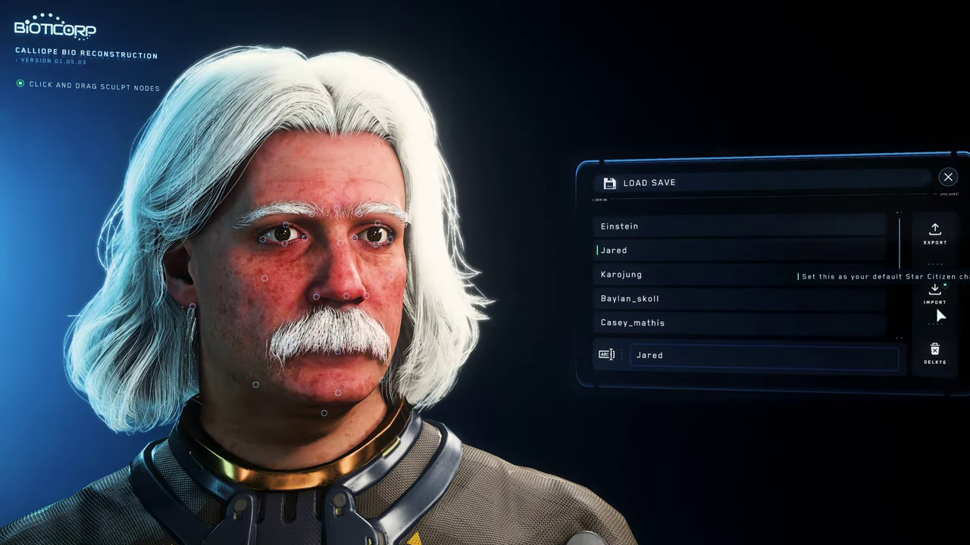
left_click(937, 302)
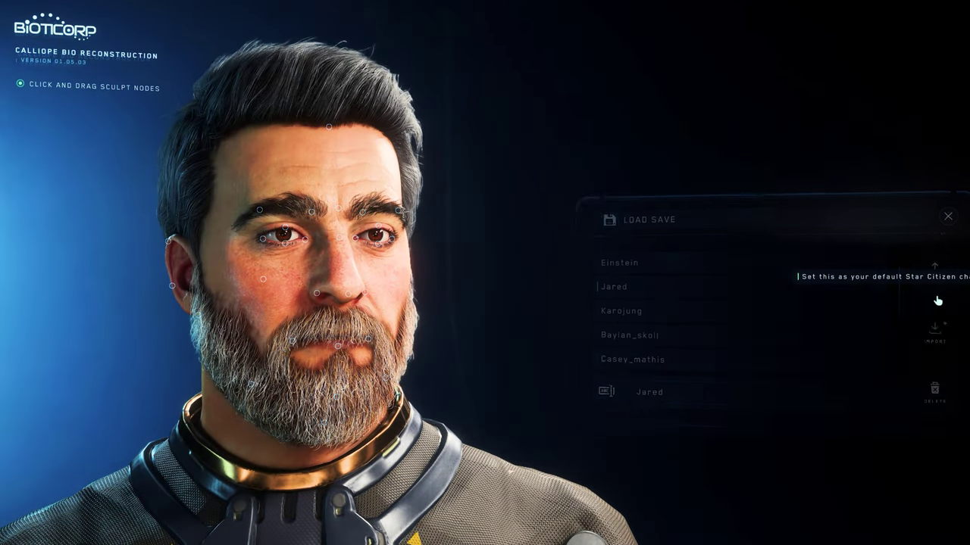
left_click(638, 279)
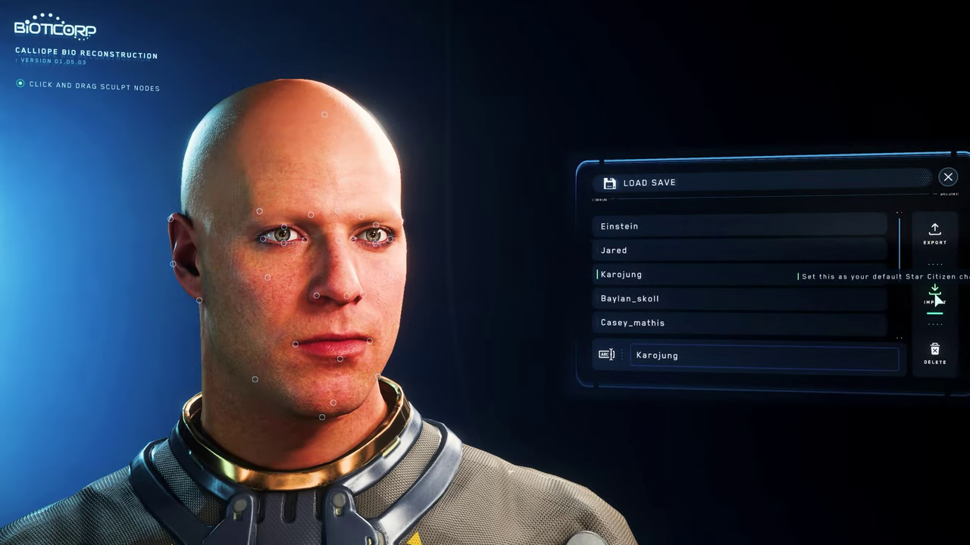
left_click(935, 297)
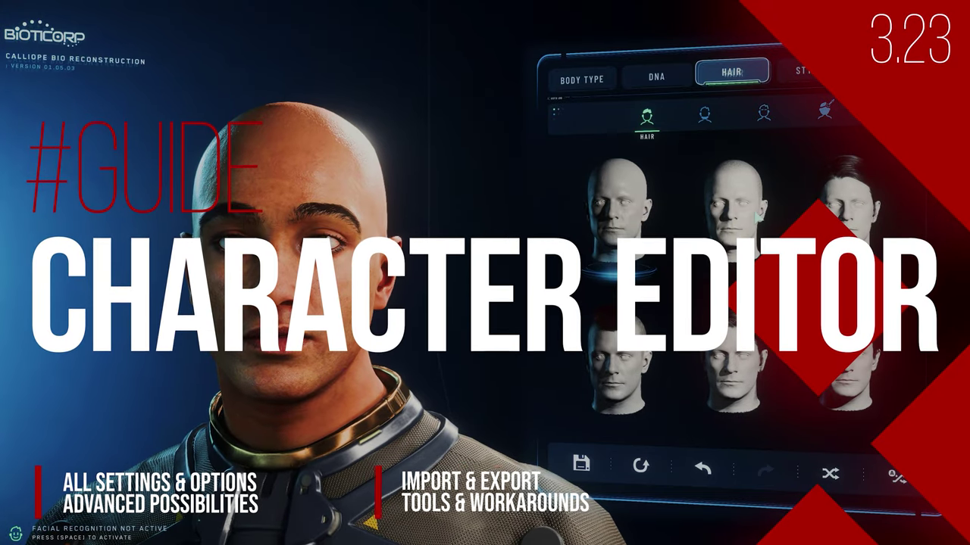
Step: Try several hairstyles on the character, settle on the mohawk, and browse the remaining hairstyles
left_click(839, 208)
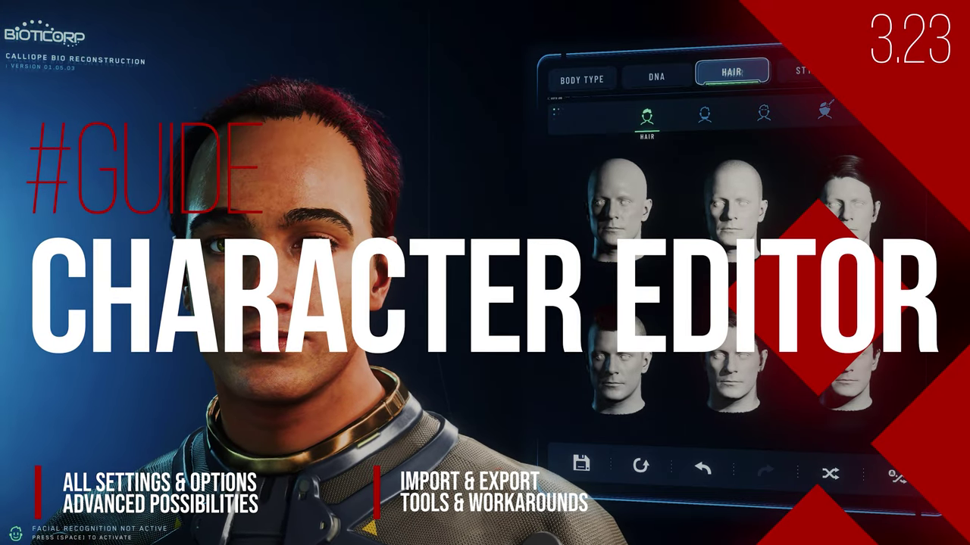
left_click(732, 371)
left_click(633, 369)
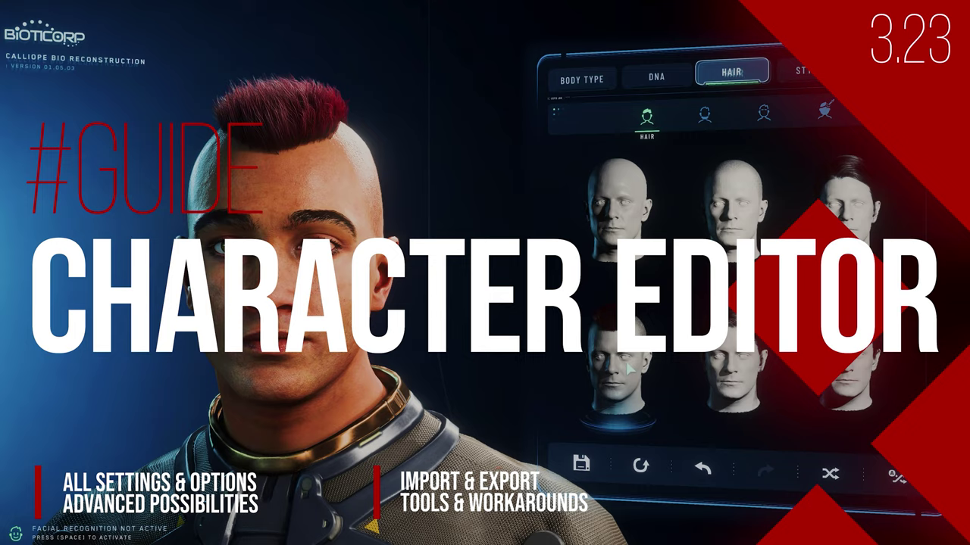
scroll(752, 244, "down", 3)
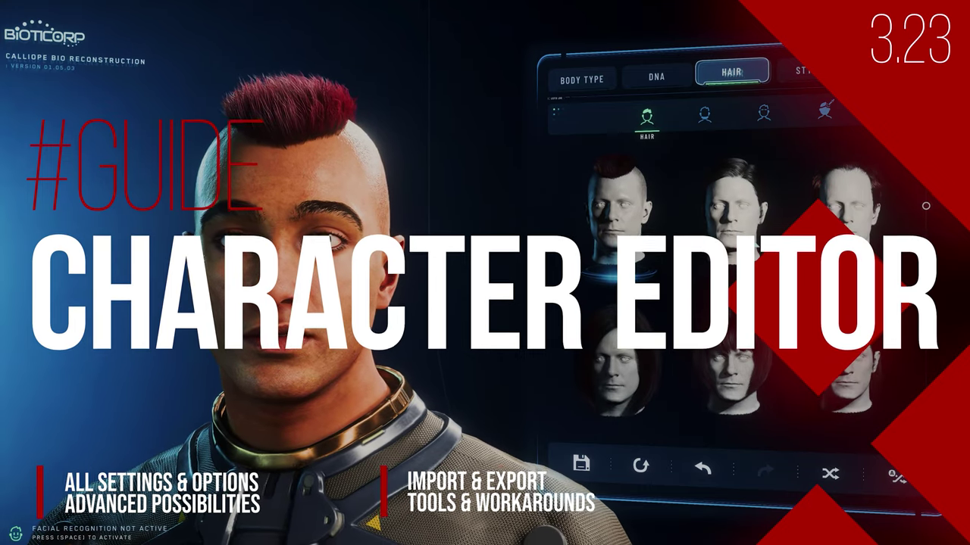
scroll(753, 244, "down", 5)
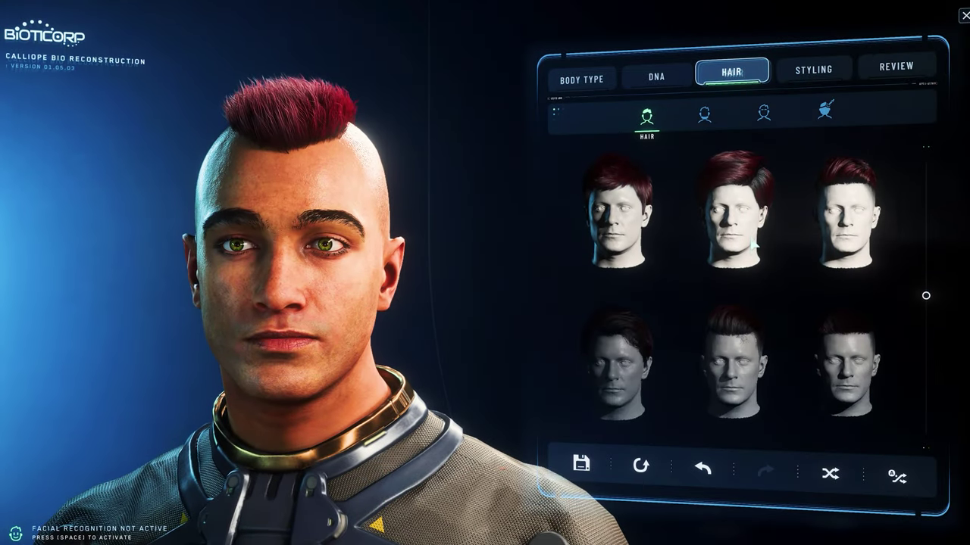
scroll(748, 234, "down", 3)
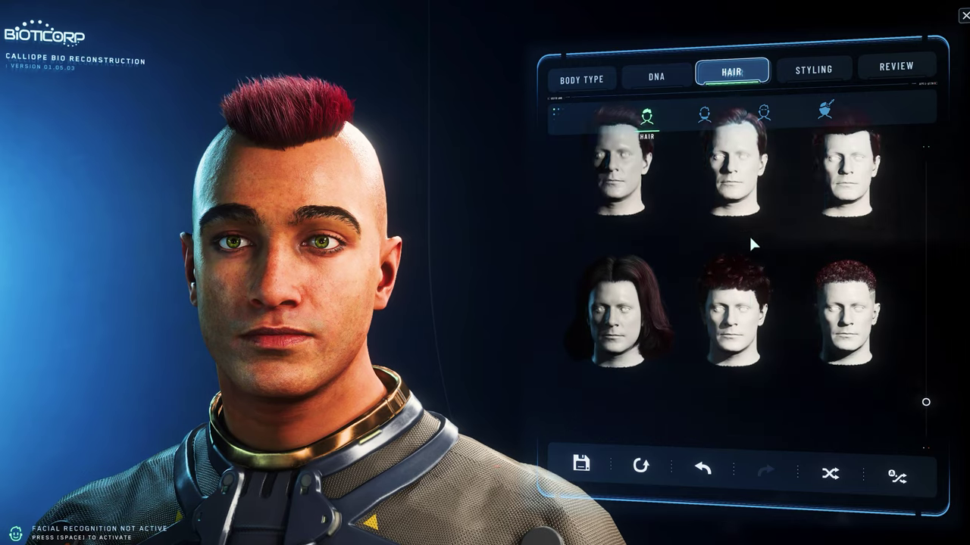
scroll(752, 244, "up", 8)
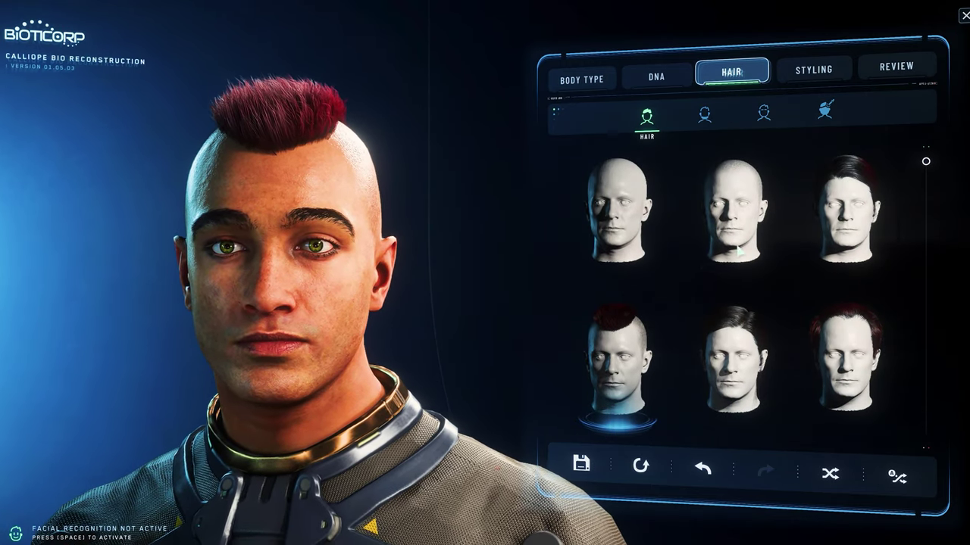
Step: Try different facial hair styles on the character, including sideburns, a chin goatee, and a goatee joined to a moustache
left_click_drag(291, 273, 440, 272)
left_click(707, 115)
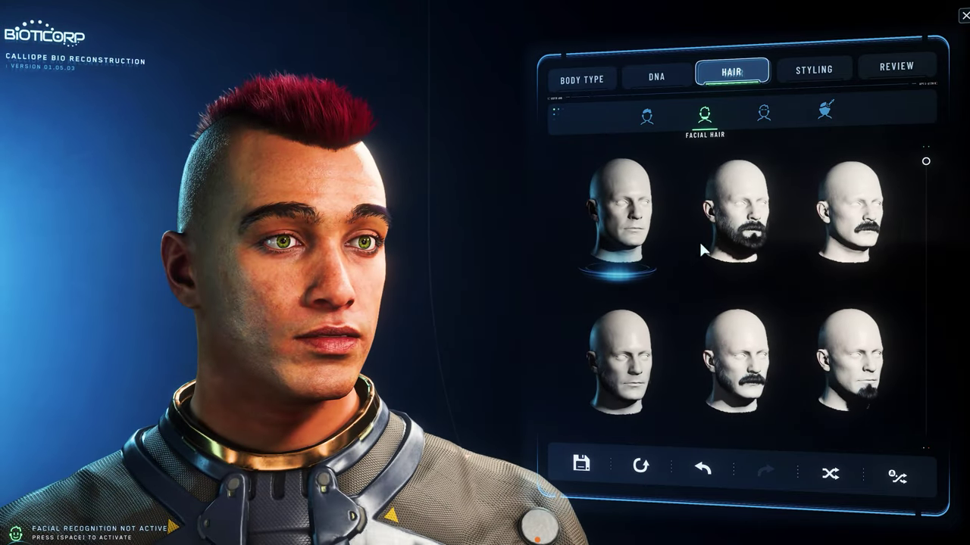
left_click(723, 219)
left_click(708, 360)
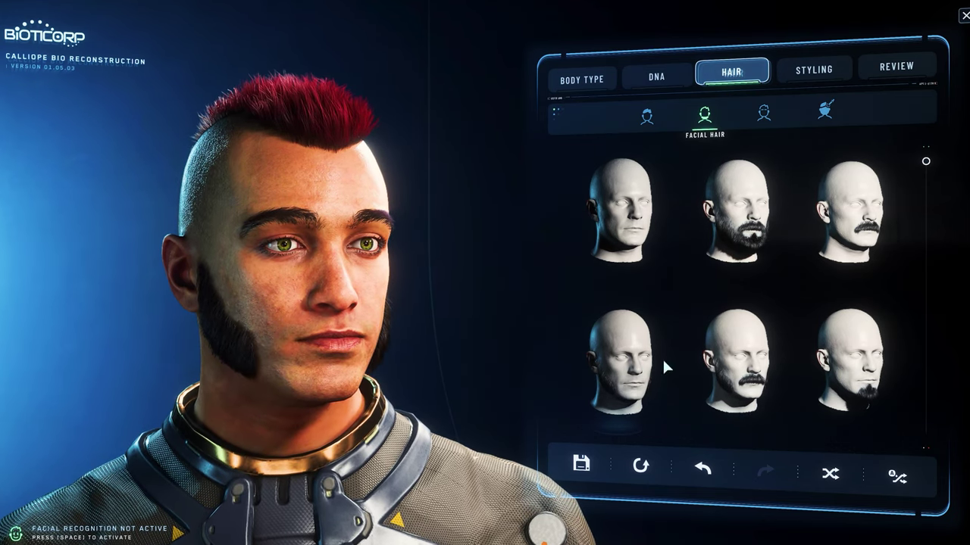
left_click(849, 356)
scroll(782, 244, "down", 3)
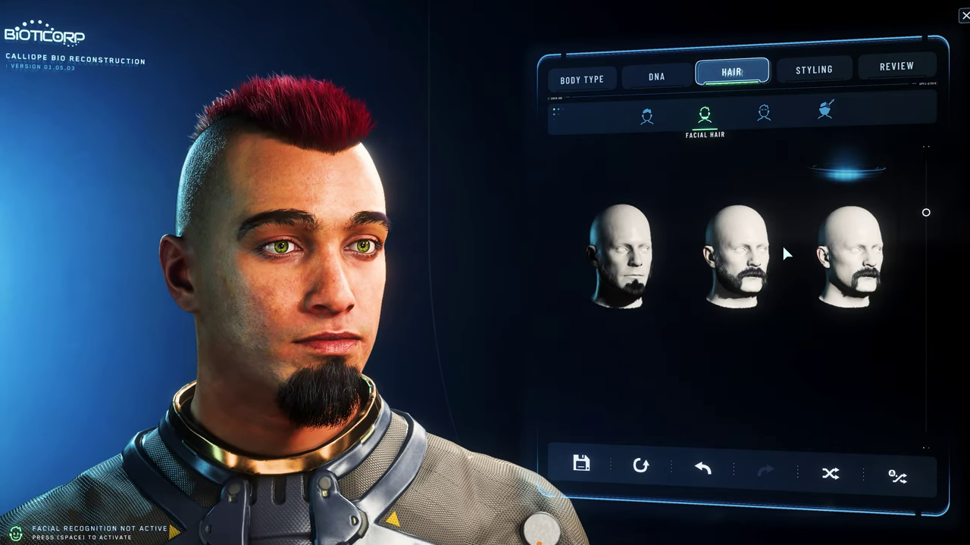
left_click(735, 216)
left_click(664, 359)
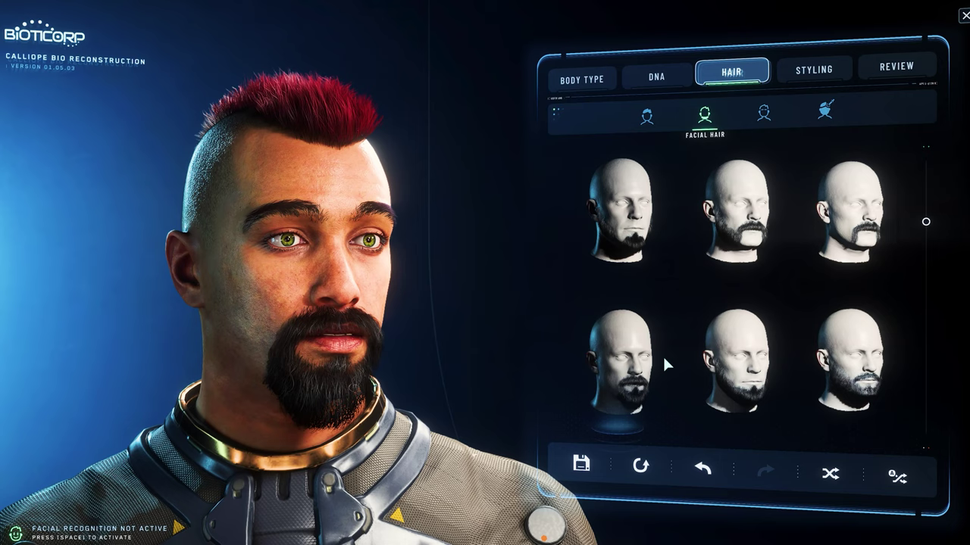
left_click(629, 216)
scroll(688, 271, "down", 1)
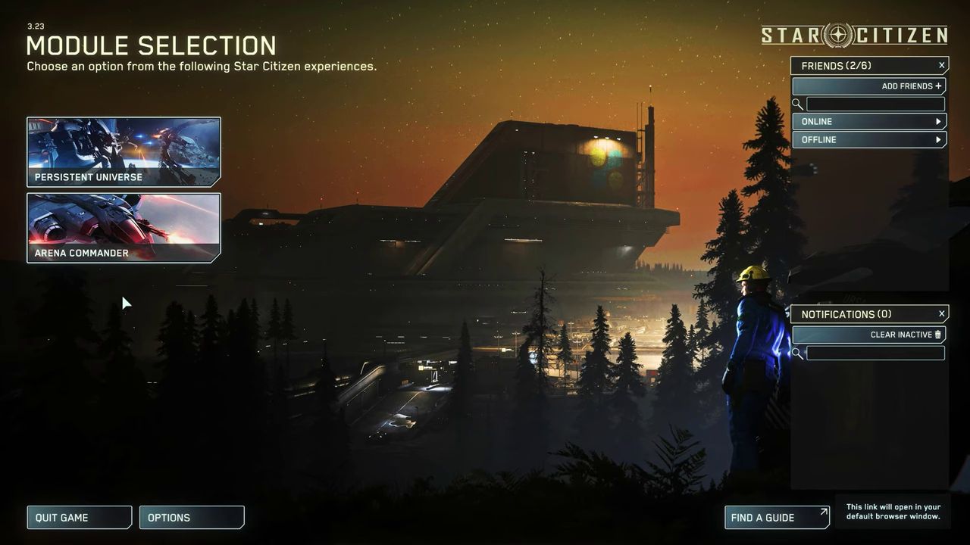
Step: Open character customization for the Persistent Universe and choose the male body type
left_click(117, 163)
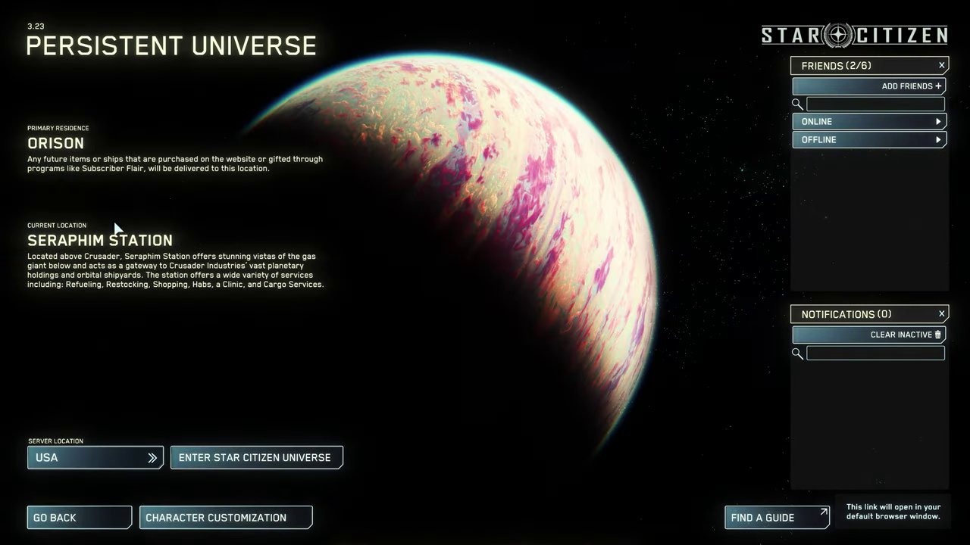
left_click(217, 523)
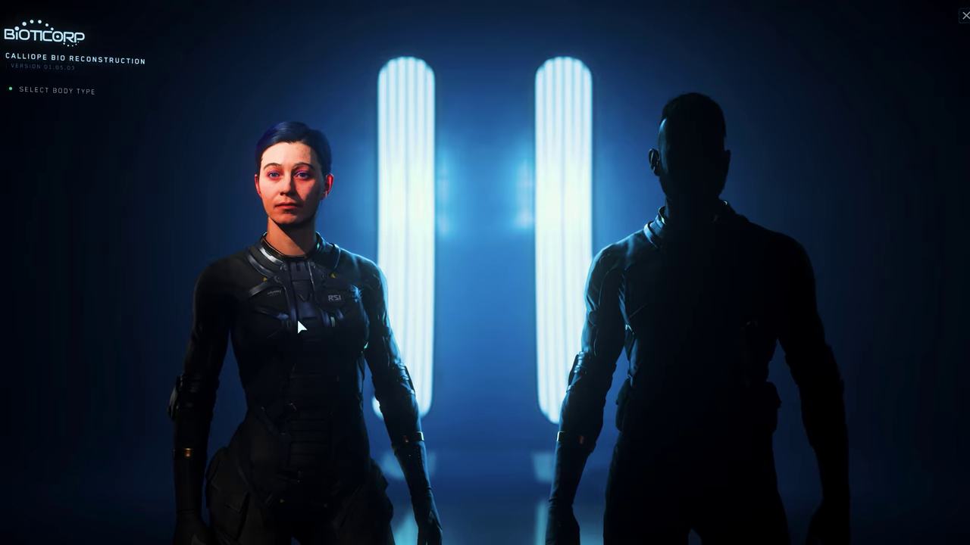
left_click(707, 303)
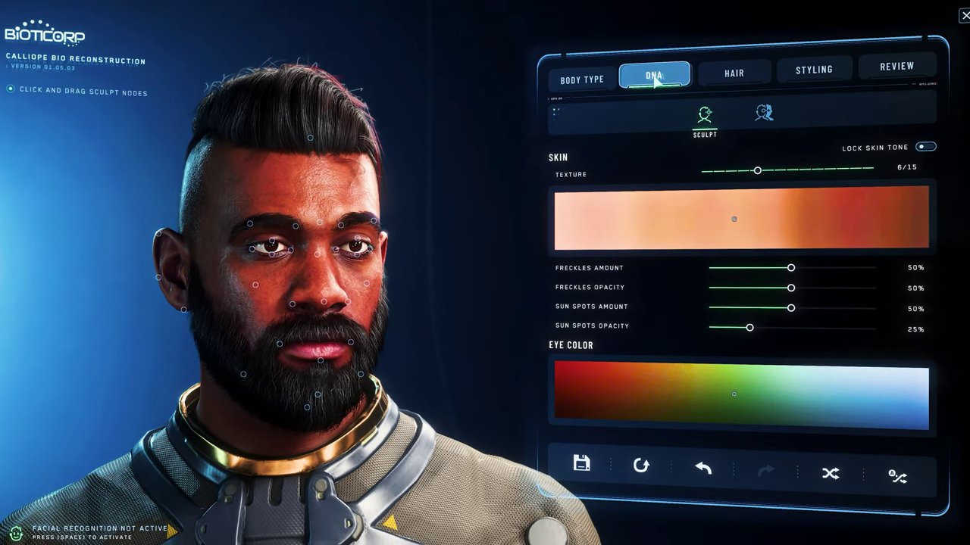
Step: Look through the hair, styling and review sections of the character editor
left_click(731, 73)
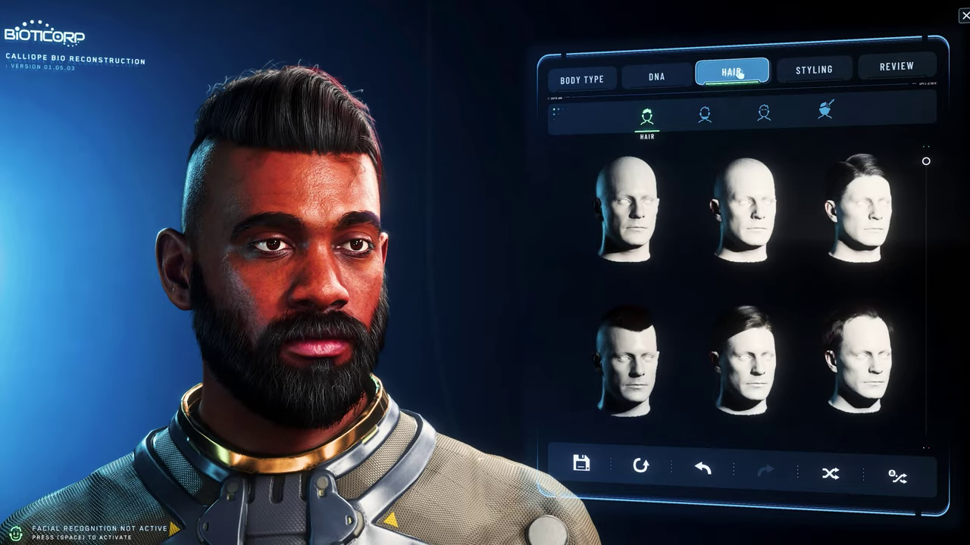
left_click(812, 70)
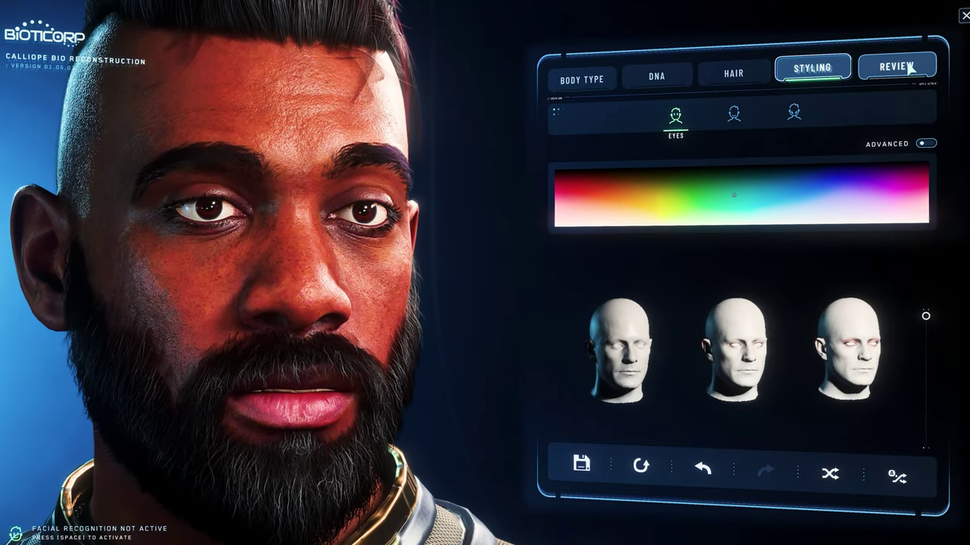
left_click(895, 66)
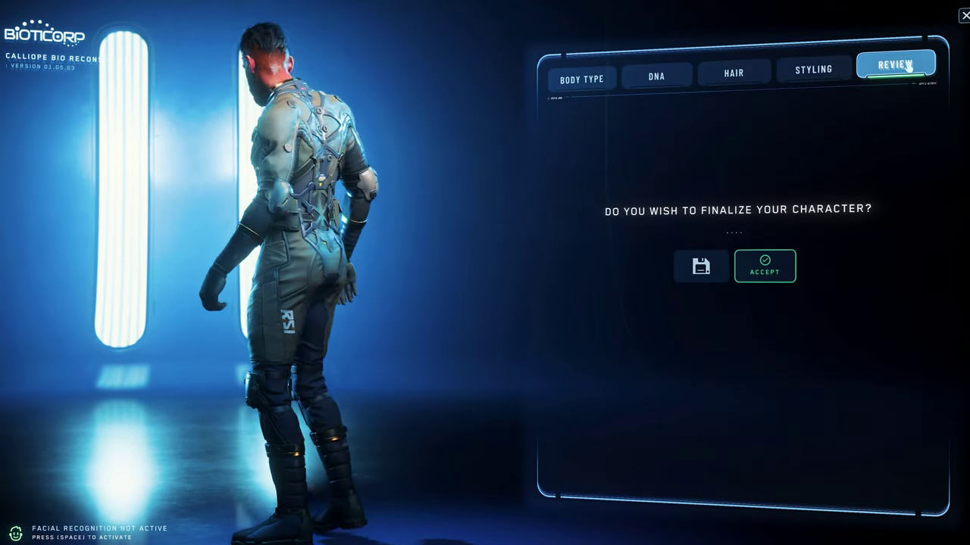
Step: Set the DNA skin texture to 9/15 and pick a medium tan skin tone
left_click(671, 76)
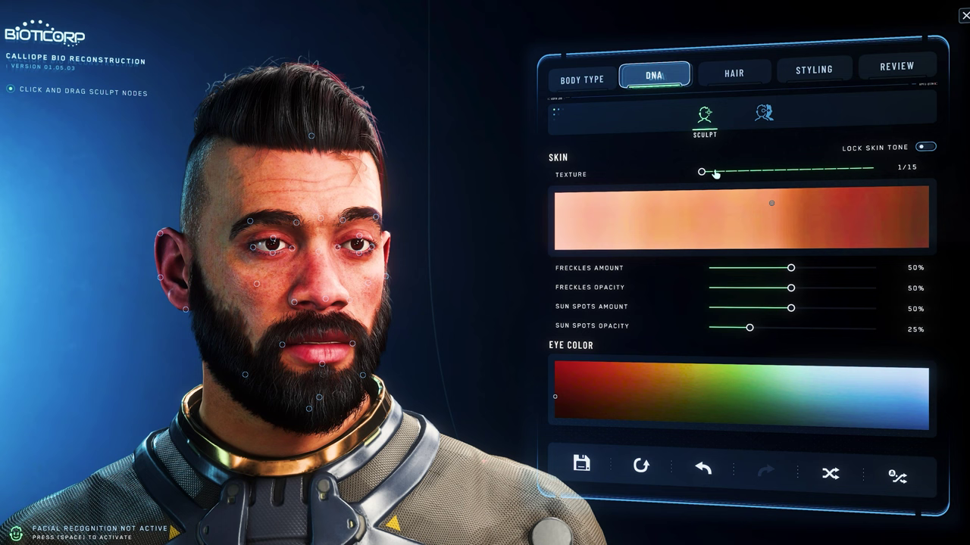
mouse_move(715, 174)
left_mouse_down()
mouse_move(860, 175)
mouse_move(806, 177)
mouse_move(669, 214)
mouse_move(592, 205)
mouse_move(898, 220)
mouse_move(707, 222)
left_mouse_up()
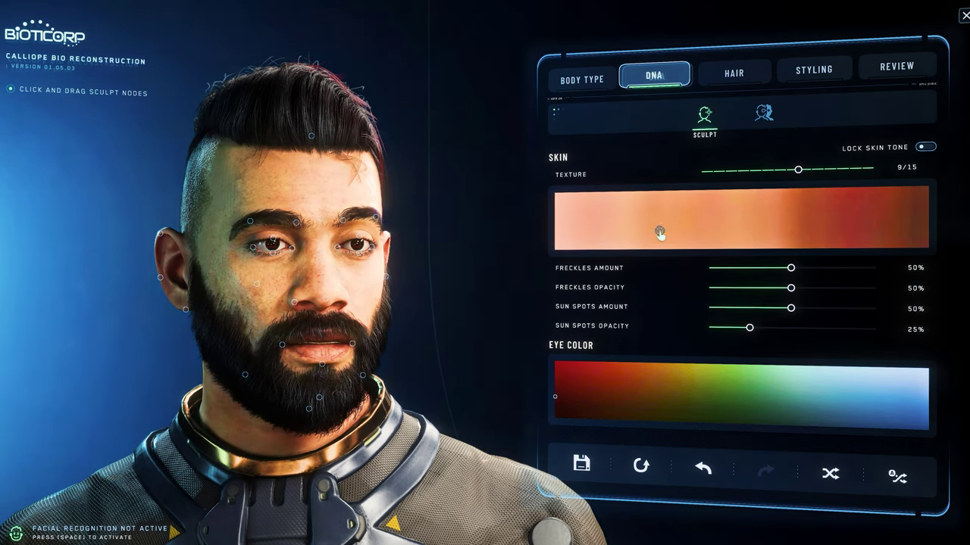
mouse_move(759, 213)
left_mouse_down()
mouse_move(775, 207)
mouse_move(791, 218)
left_mouse_up()
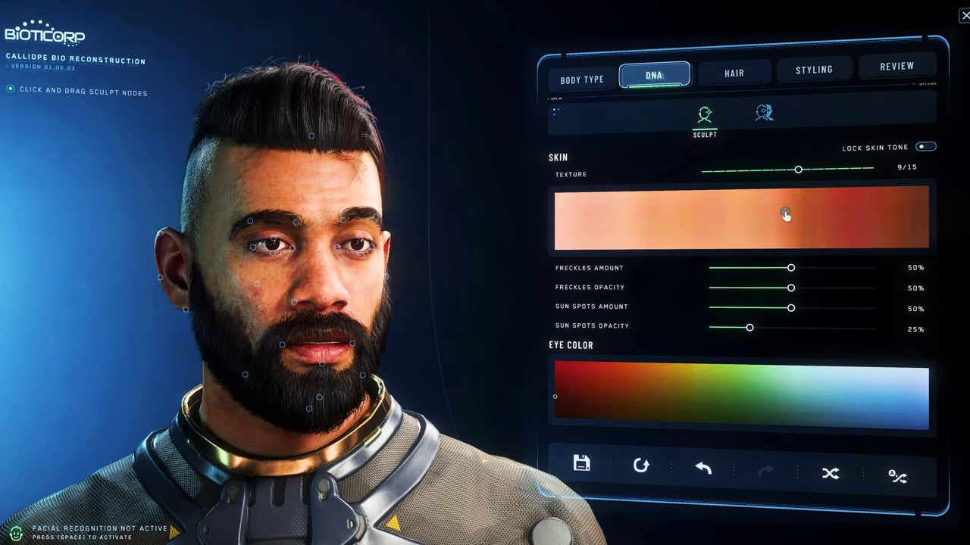
Step: Set the freckles amount to 34% and the freckles opacity to 52%
left_click_drag(878, 266, 908, 266)
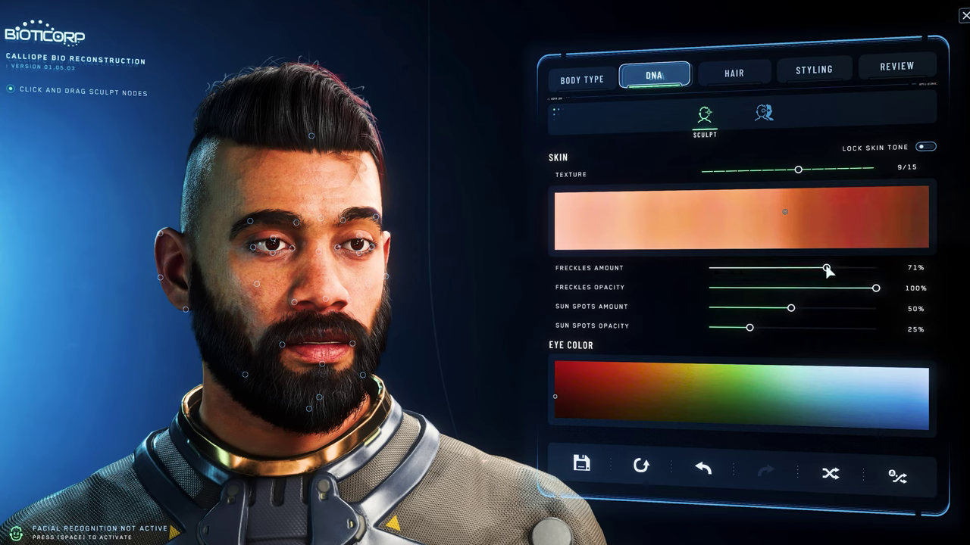
left_click_drag(902, 275, 846, 270)
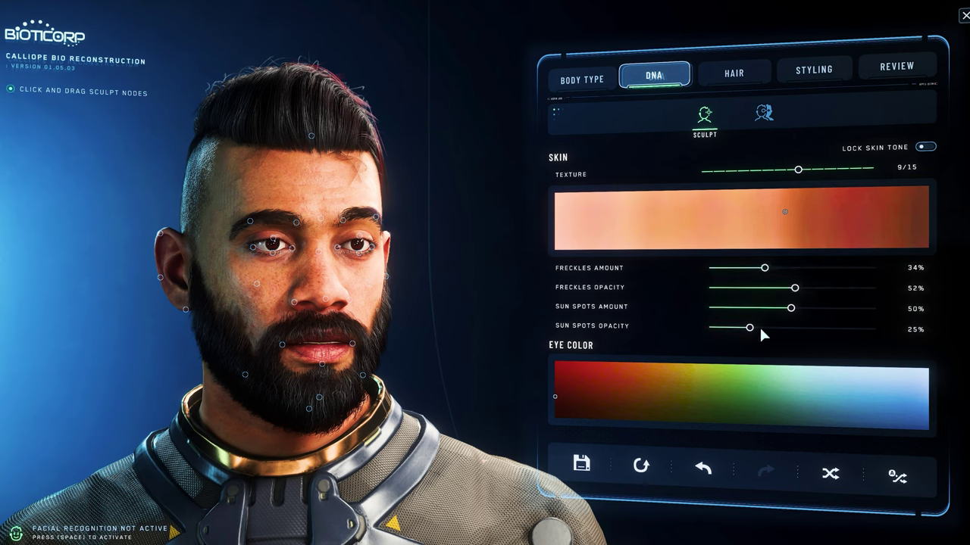
Step: Set the sun spots amount and opacity to 0%, and pick a yellow-green eye color
left_click_drag(749, 327, 875, 329)
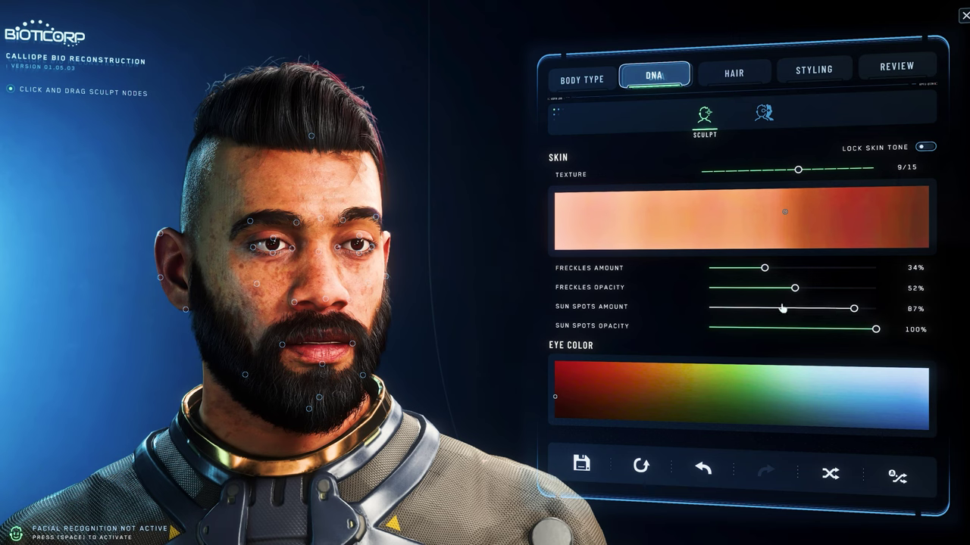
left_click_drag(782, 308, 705, 304)
left_click_drag(885, 300, 906, 300)
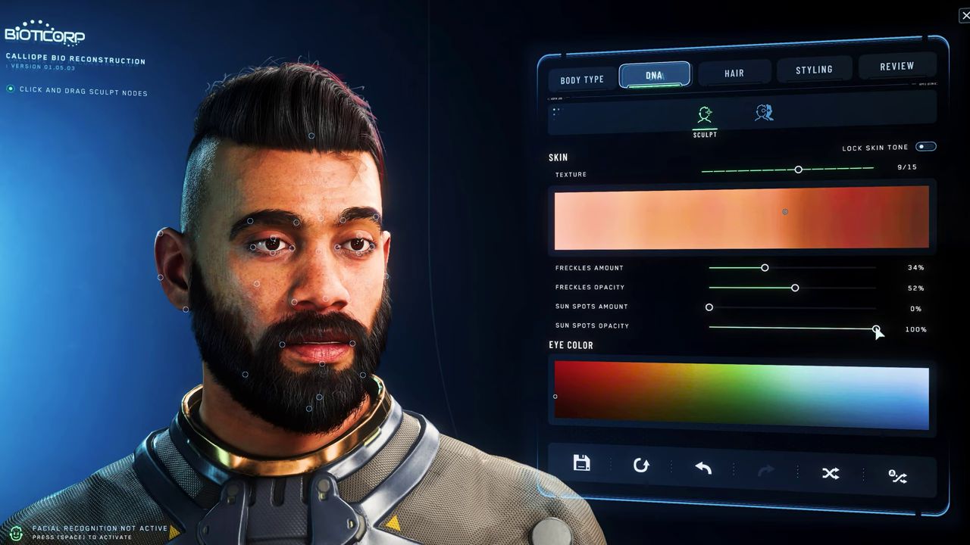
left_click_drag(875, 330, 685, 323)
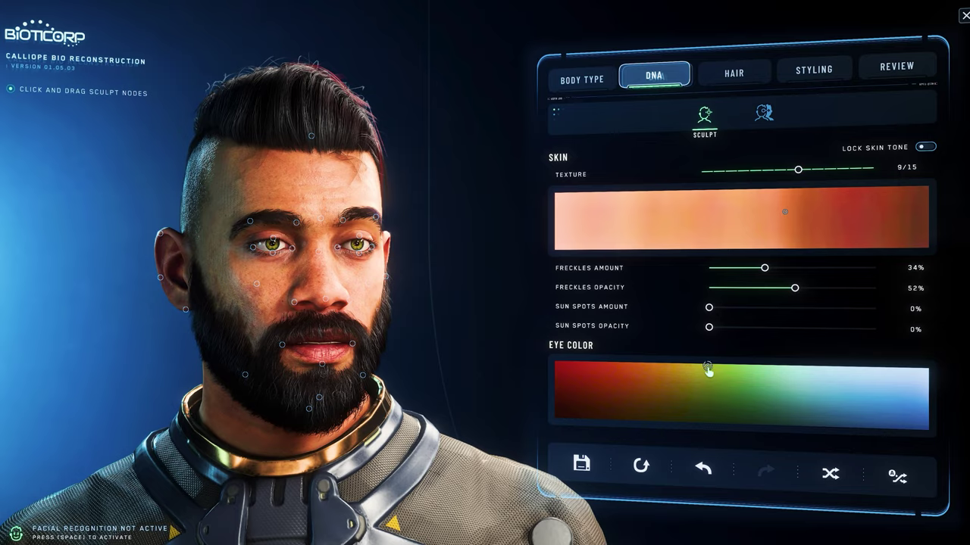
Step: Sculpt the head by moving the forehead node and the ear nodes at the upper ear, middle ear and earlobe
key("a")
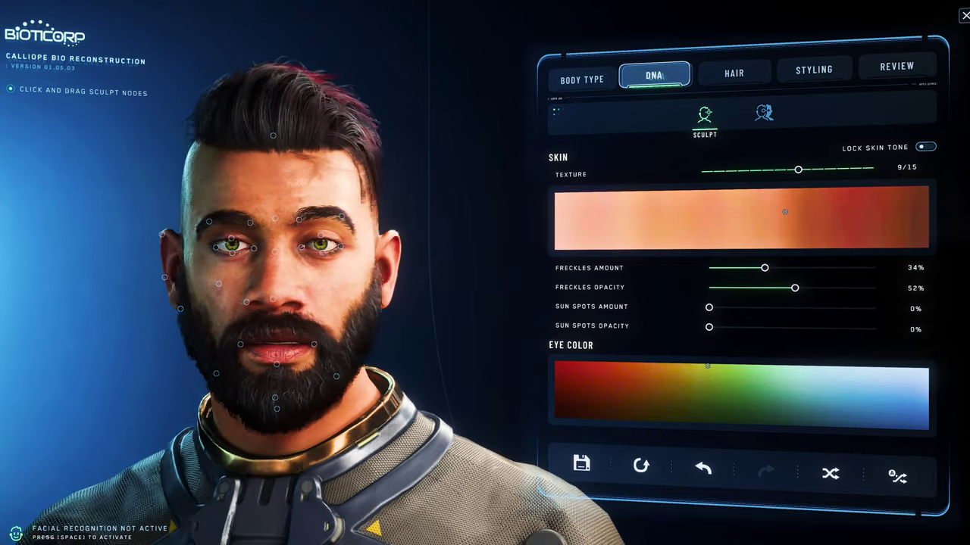
left_click_drag(227, 312, 551, 313)
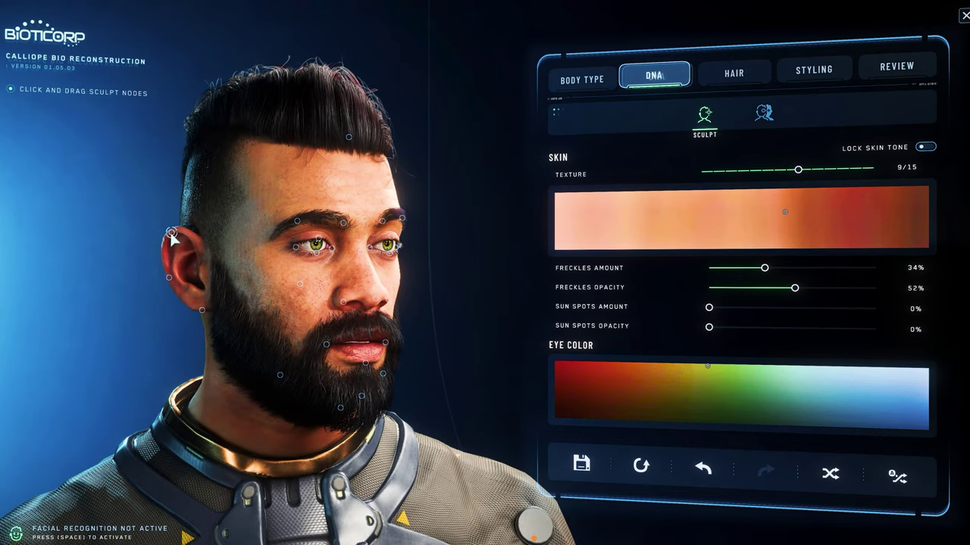
mouse_move(349, 140)
left_mouse_down()
mouse_move(345, 97)
mouse_move(314, 129)
mouse_move(327, 85)
mouse_move(321, 93)
left_mouse_up()
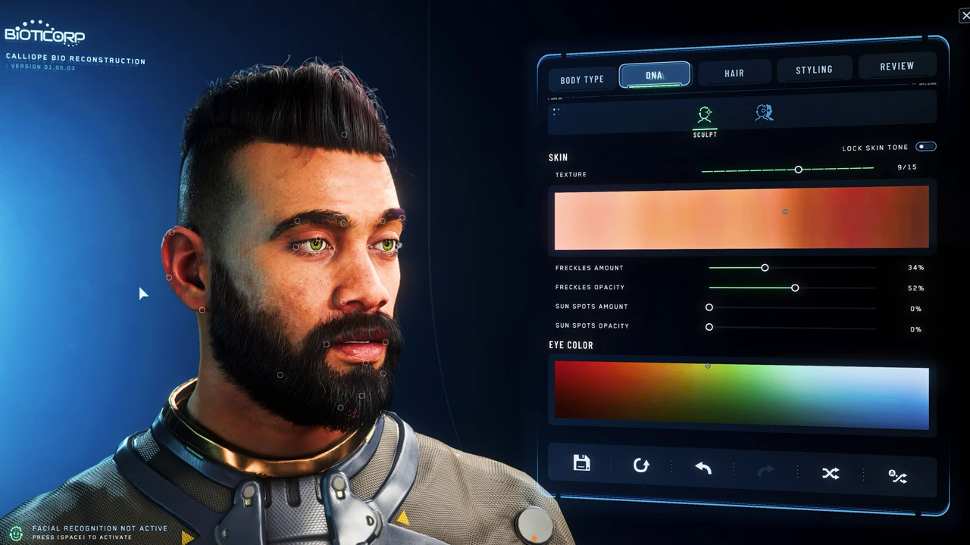
mouse_move(173, 239)
left_mouse_down()
mouse_move(155, 212)
mouse_move(115, 208)
left_mouse_up()
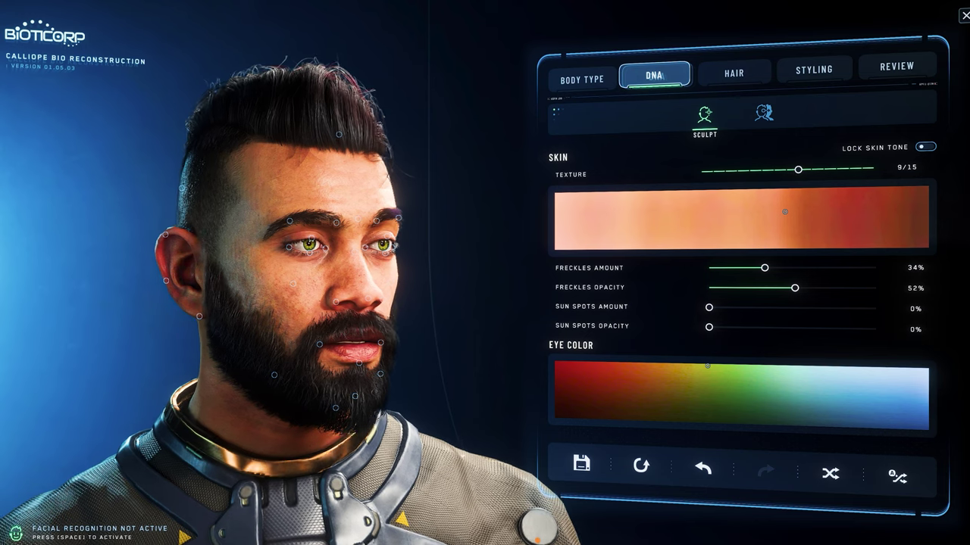
mouse_move(161, 280)
left_mouse_down()
mouse_move(110, 281)
mouse_move(163, 280)
left_mouse_up()
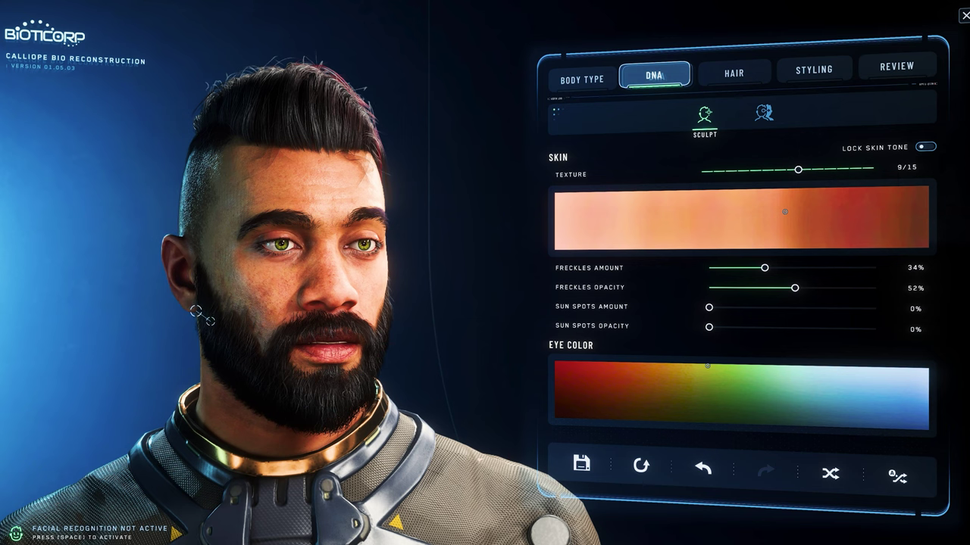
left_click_drag(207, 319, 159, 319)
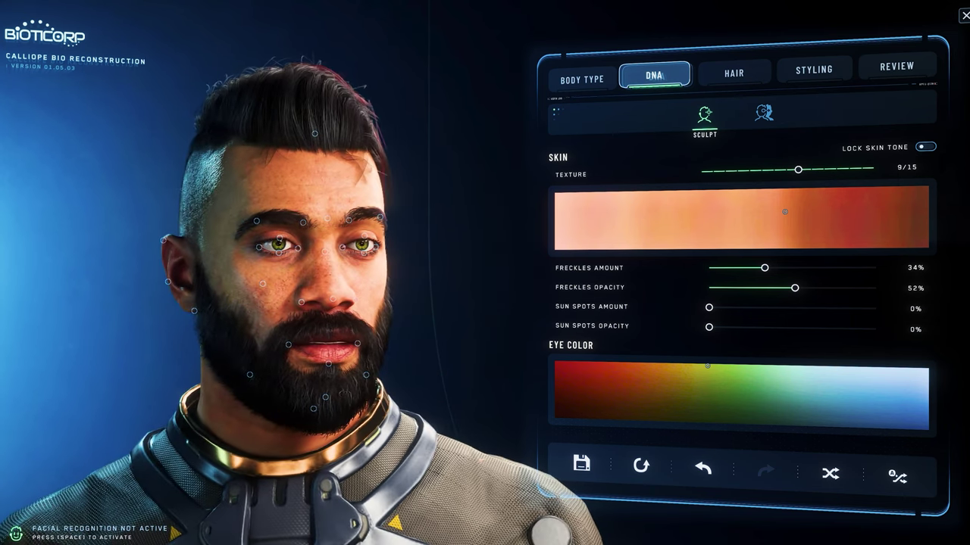
Step: Sculpt the brow and eye area by moving the outer brow, outer eye corner and upper eyelid nodes
left_click_drag(262, 219, 224, 210)
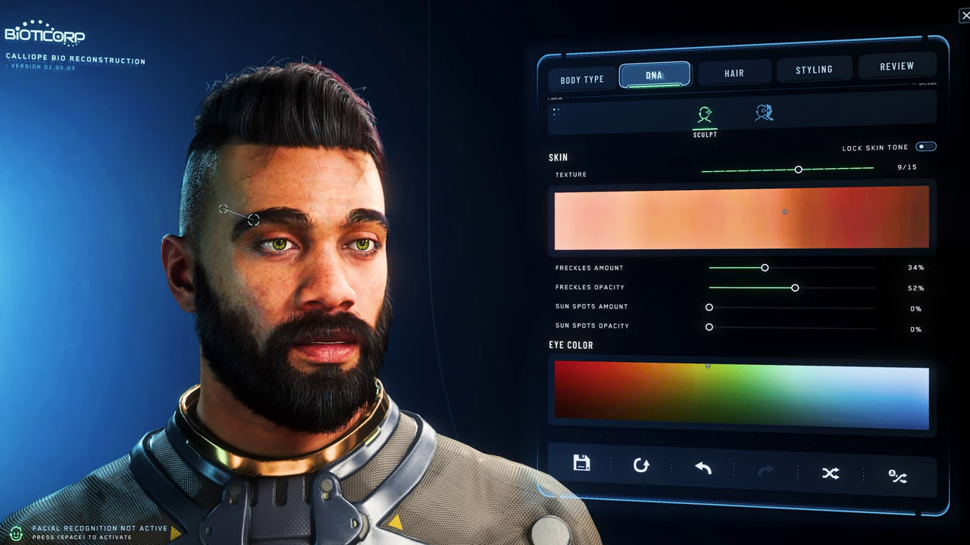
left_click_drag(260, 247, 325, 250)
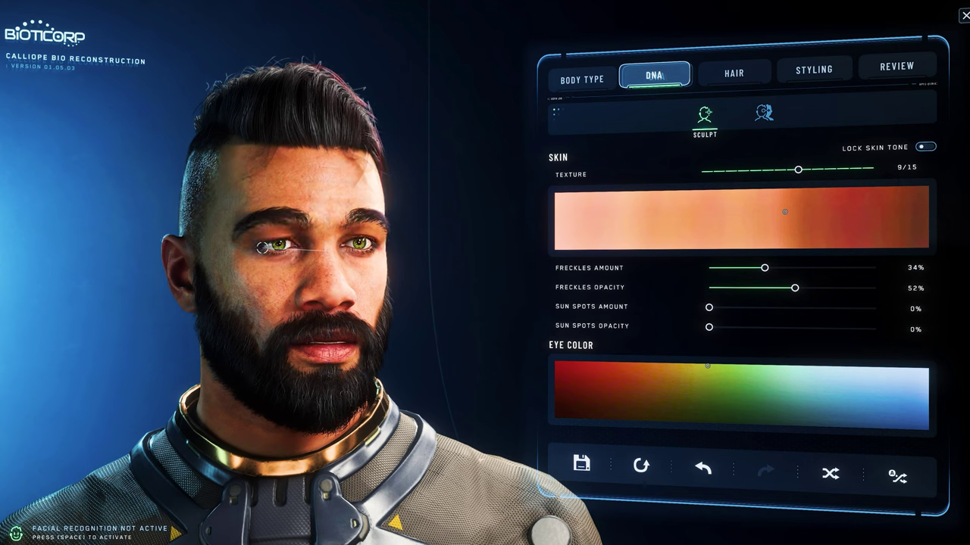
mouse_move(261, 248)
left_mouse_down()
mouse_move(214, 262)
mouse_move(240, 230)
left_mouse_up()
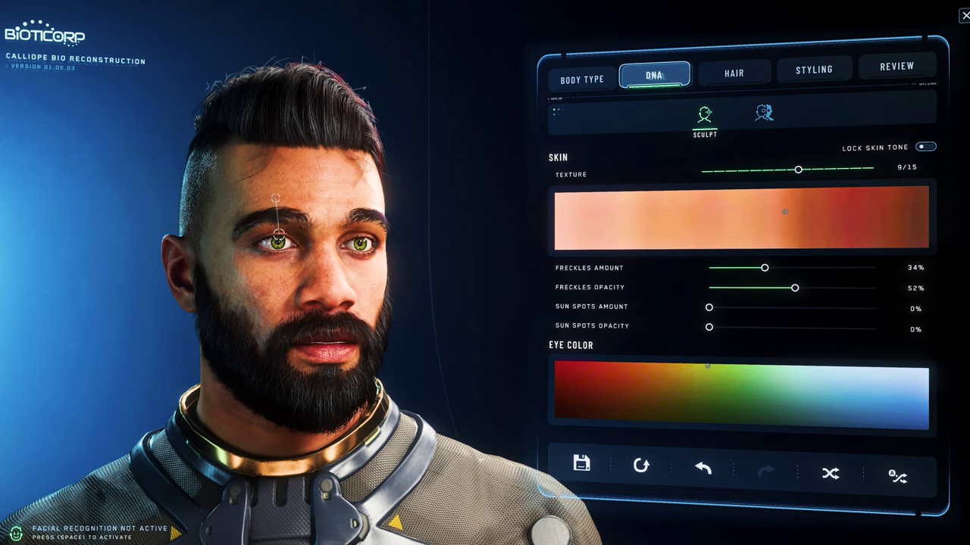
mouse_move(275, 198)
left_mouse_down()
mouse_move(279, 239)
mouse_move(311, 288)
mouse_move(409, 358)
mouse_move(248, 261)
left_mouse_up()
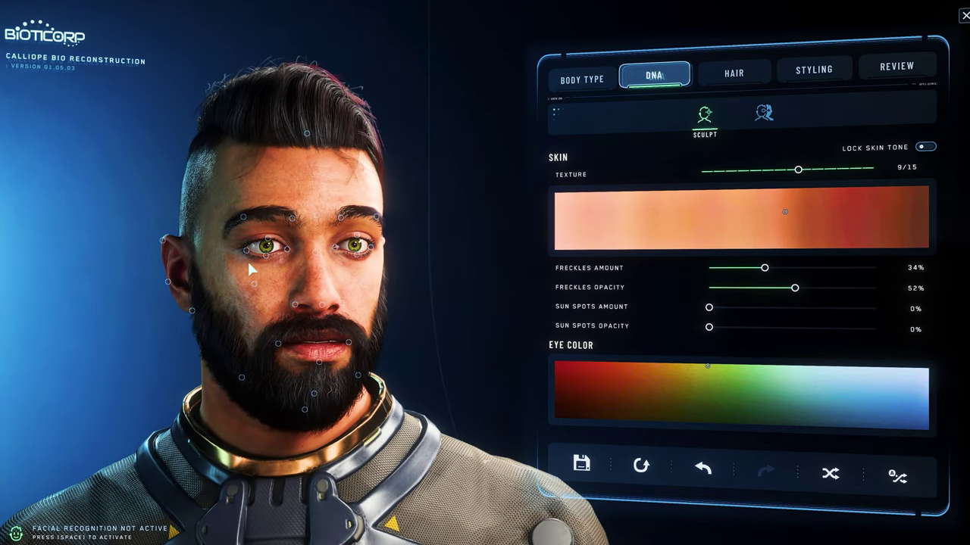
Step: Remove the character's hair and beard by choosing the bald hairstyle and the clean-shaven facial hair option
left_click(742, 76)
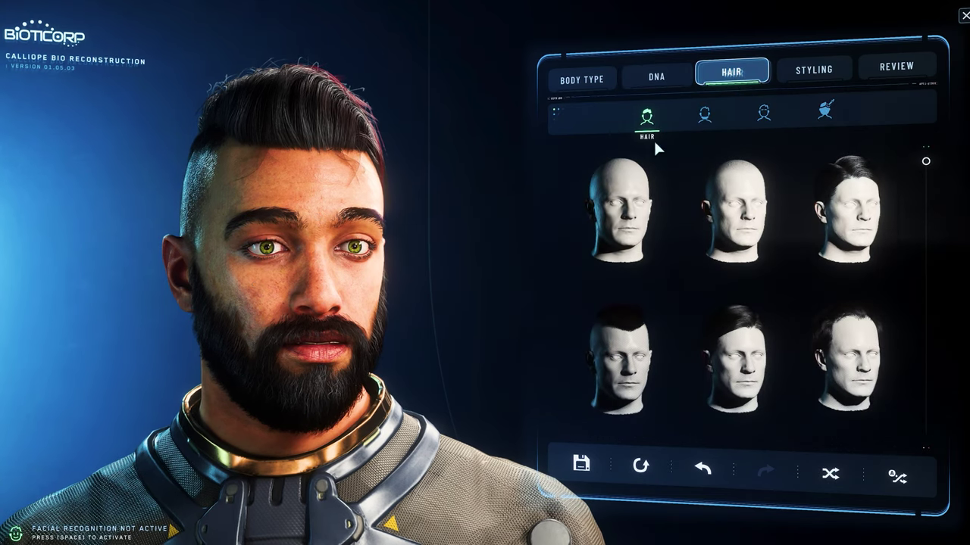
left_click(620, 208)
left_click(705, 116)
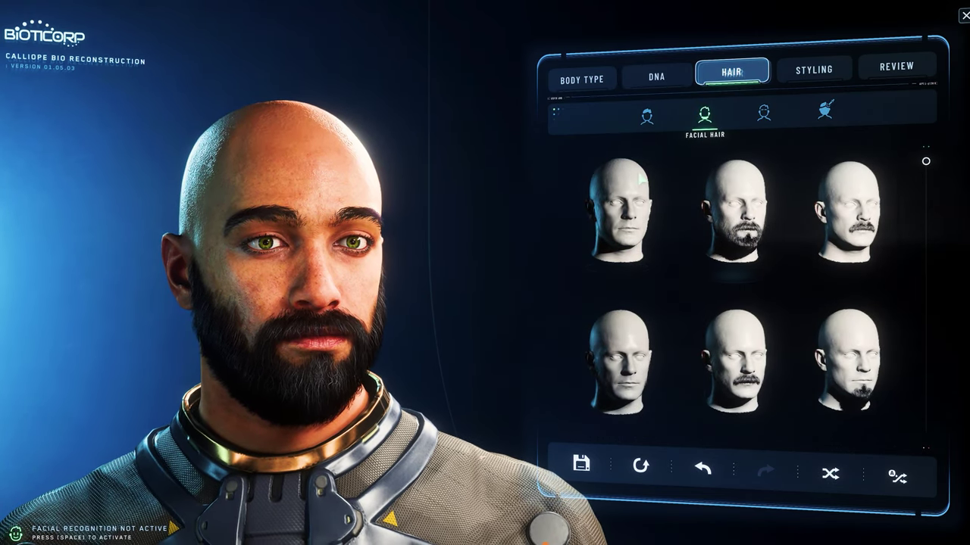
left_click(639, 178)
Step: Sculpt the head by moving the node under the chin, and set the freckles amount to 0%
left_click(655, 76)
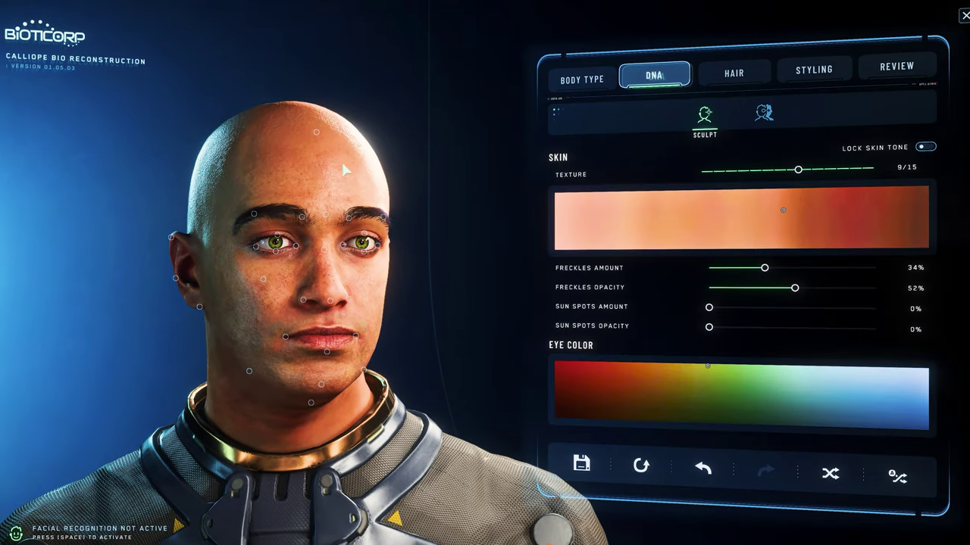
left_click_drag(341, 160, 502, 184)
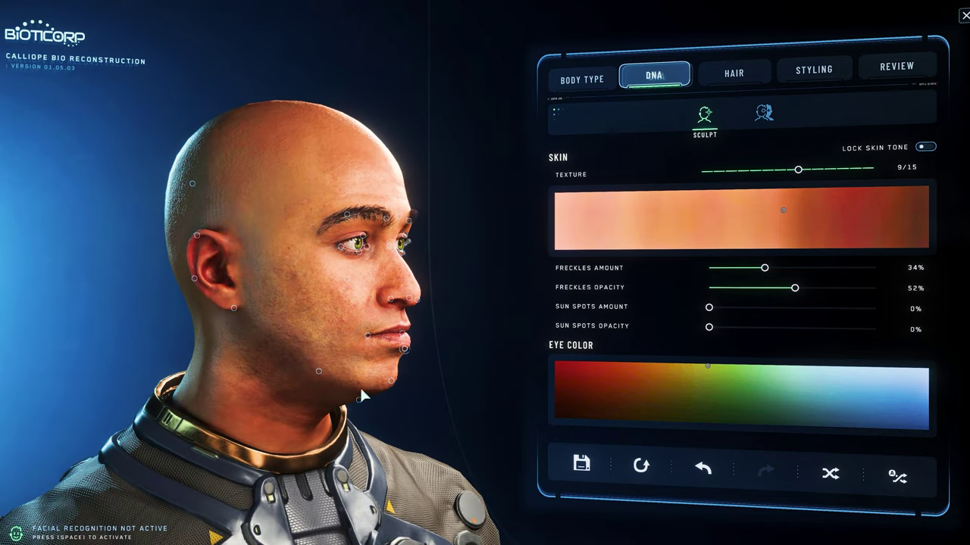
left_click_drag(356, 397, 357, 394)
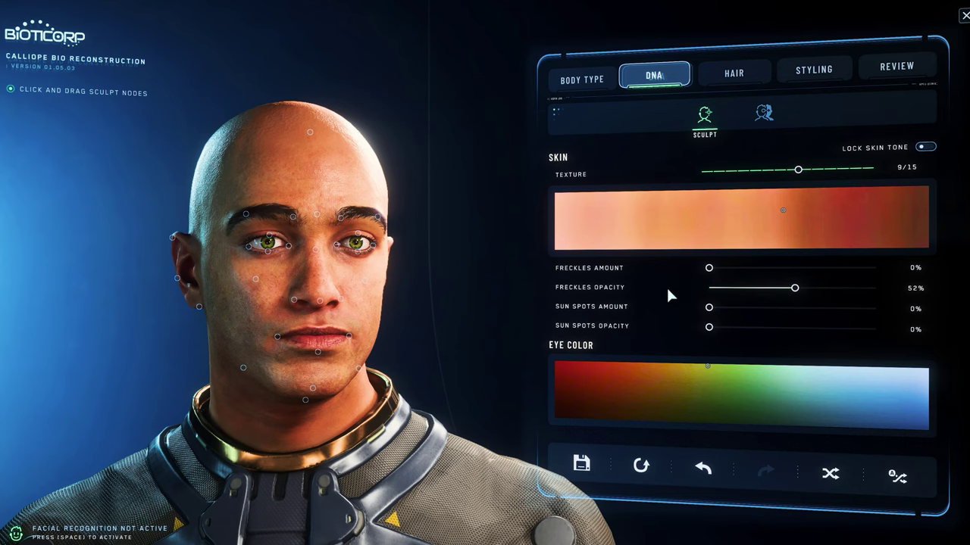
left_click_drag(488, 292, 511, 292)
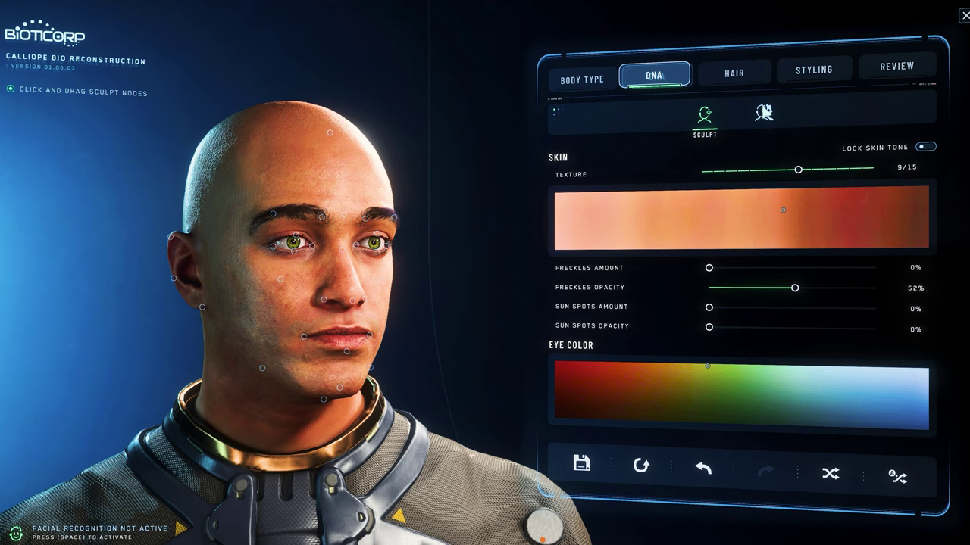
Step: Blend facial features from the preset heads into the character, adjusting the jaw blend of the first head
left_click(765, 111)
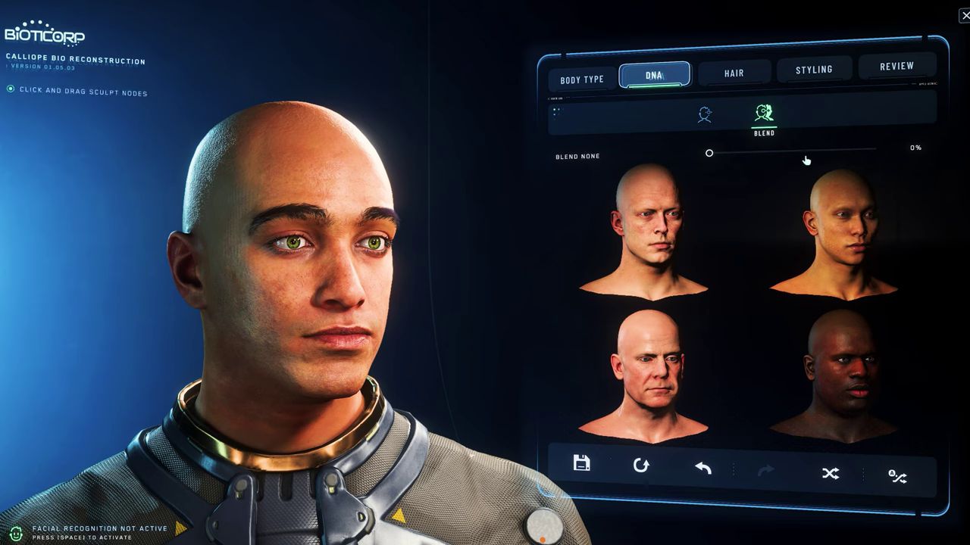
left_click_drag(662, 372, 698, 356)
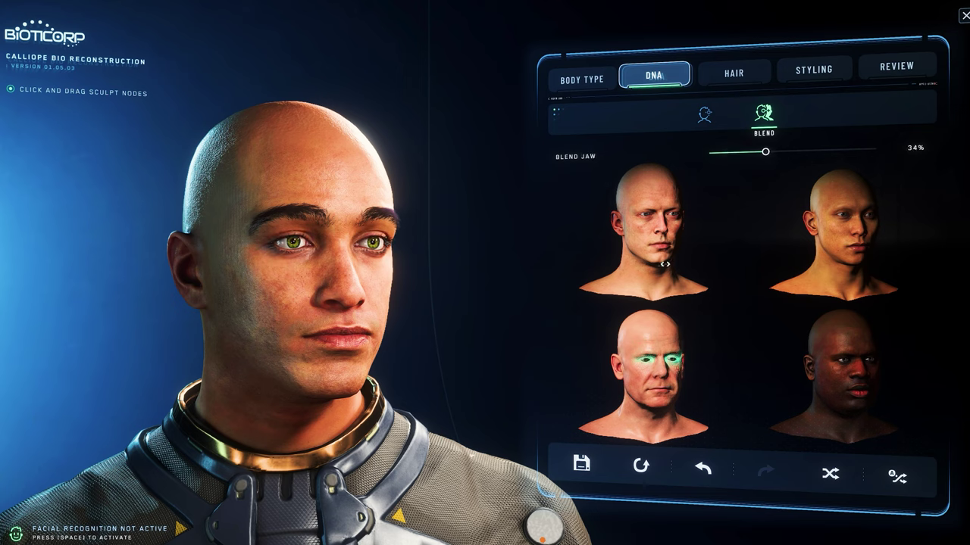
mouse_move(659, 247)
left_mouse_down()
mouse_move(773, 250)
mouse_move(648, 251)
left_mouse_up()
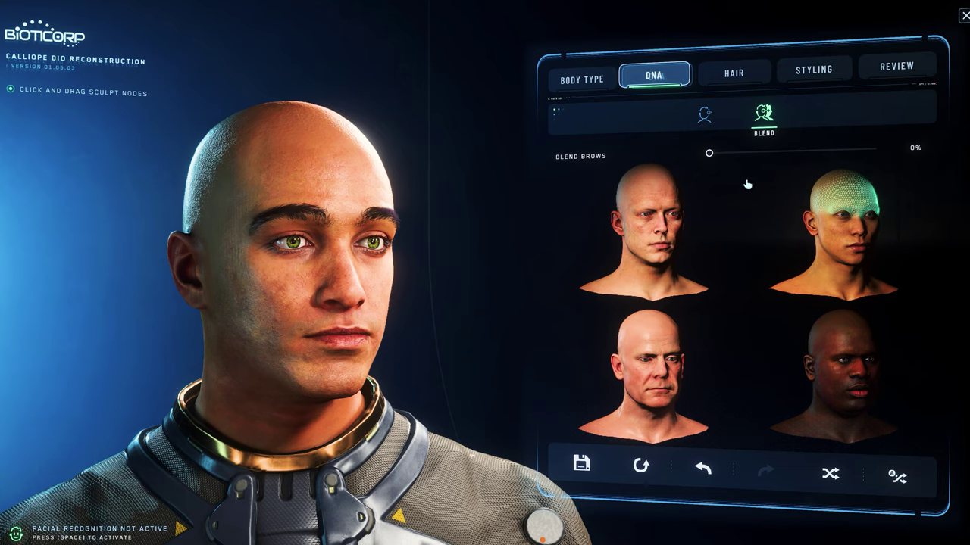
Step: Preview the receding and side-parted hairstyles, and apply the mohawk hairstyle to the character
left_click(729, 78)
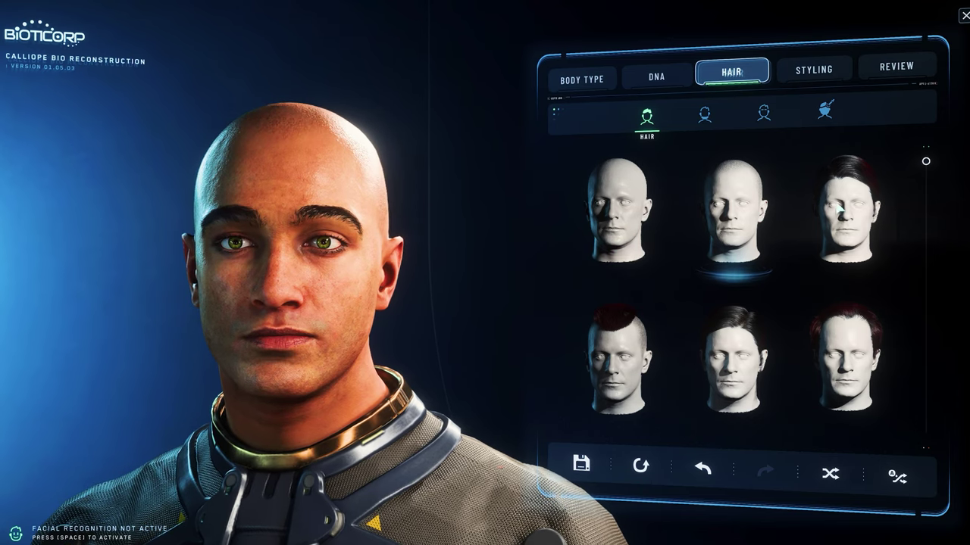
left_click(846, 343)
left_click(732, 356)
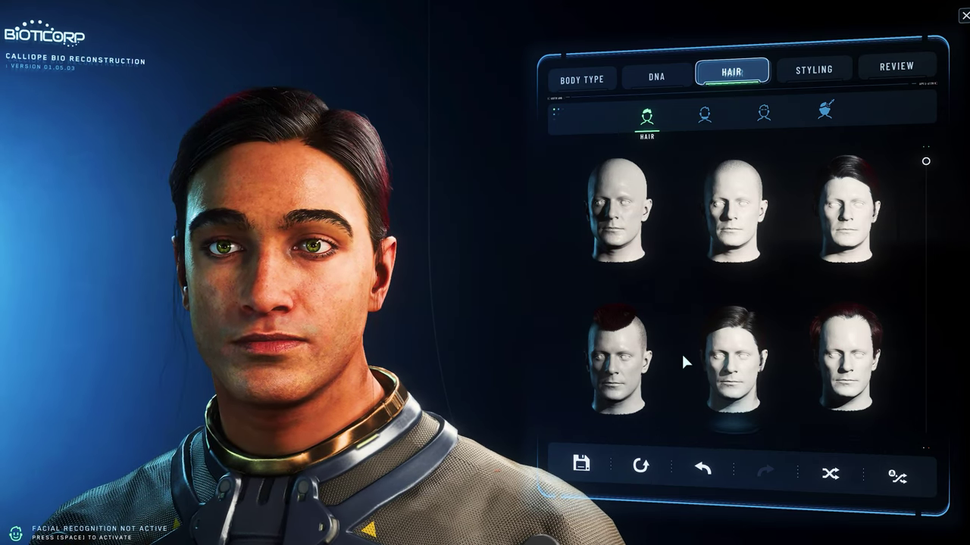
left_click(624, 365)
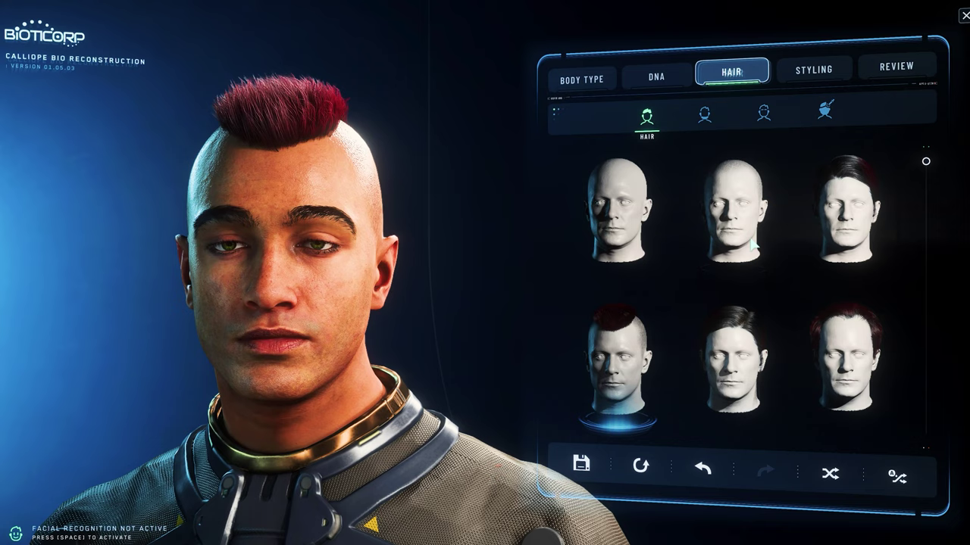
scroll(752, 244, "down", 2)
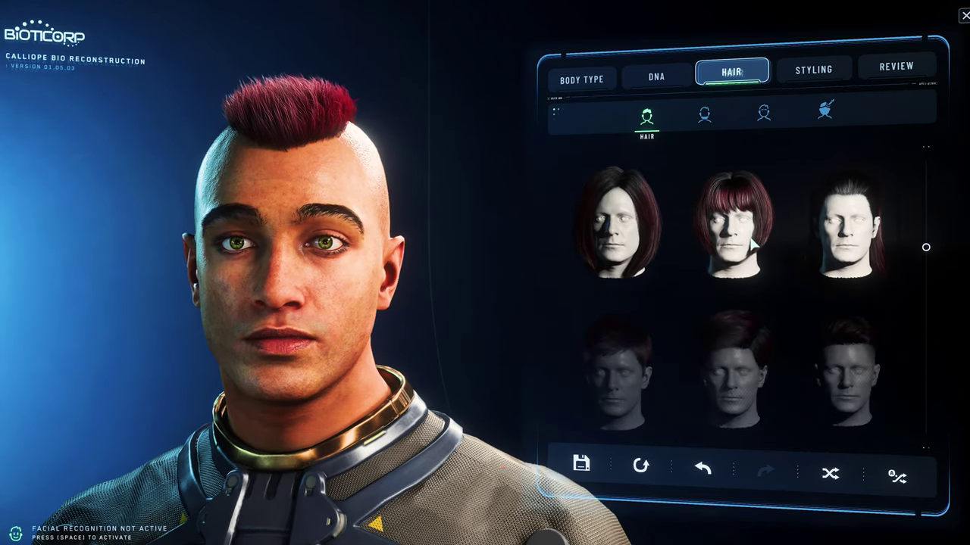
scroll(752, 244, "down", 3)
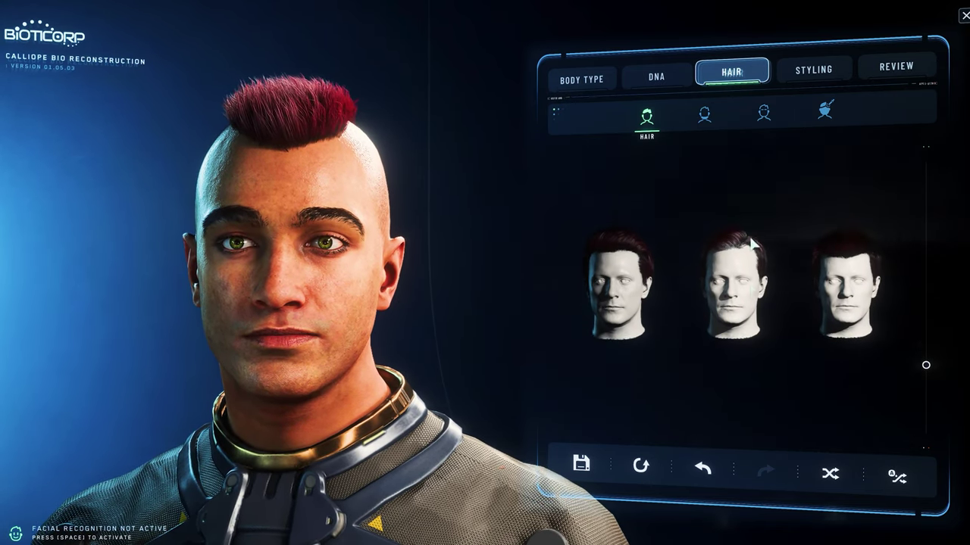
scroll(752, 244, "down", 3)
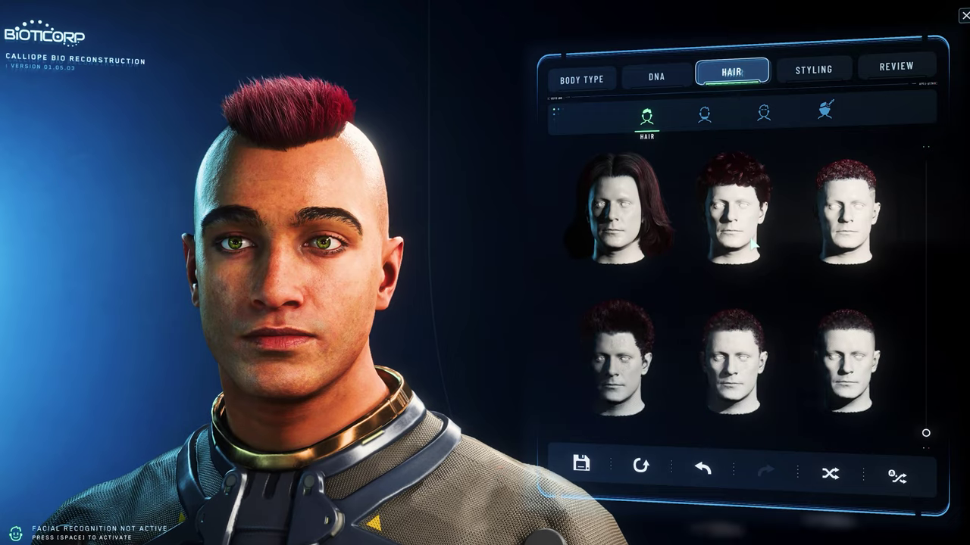
scroll(752, 244, "up", 10)
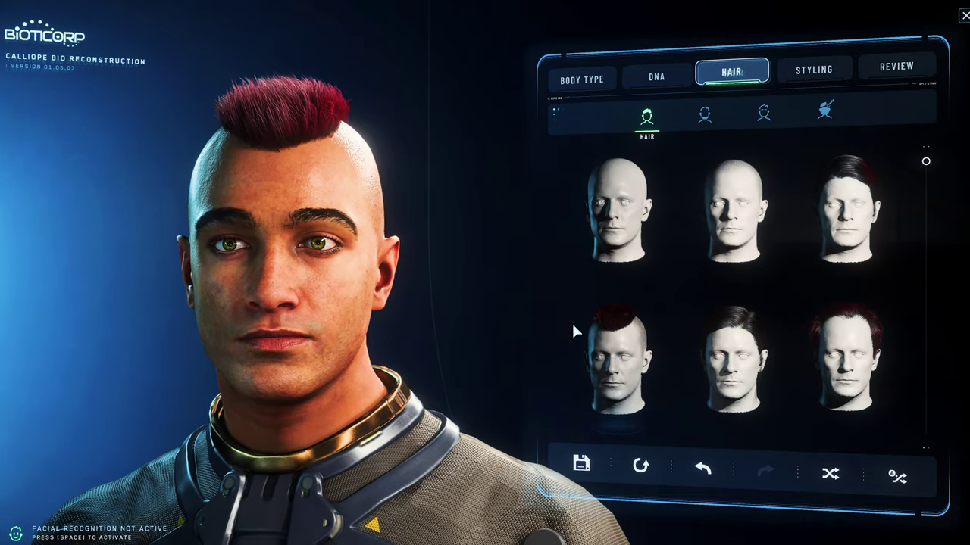
left_click_drag(424, 233, 550, 233)
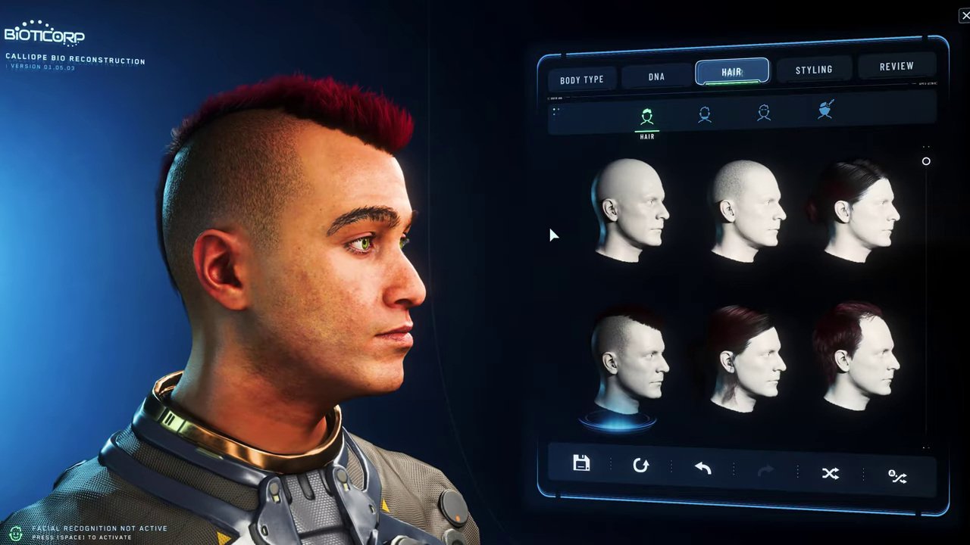